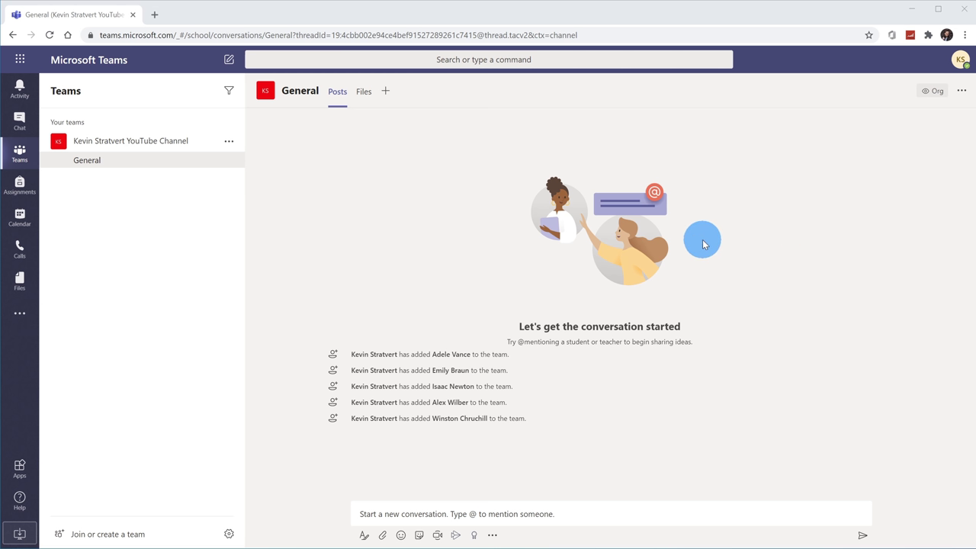
Step: View the team's members and guests on the team management page
click(230, 144)
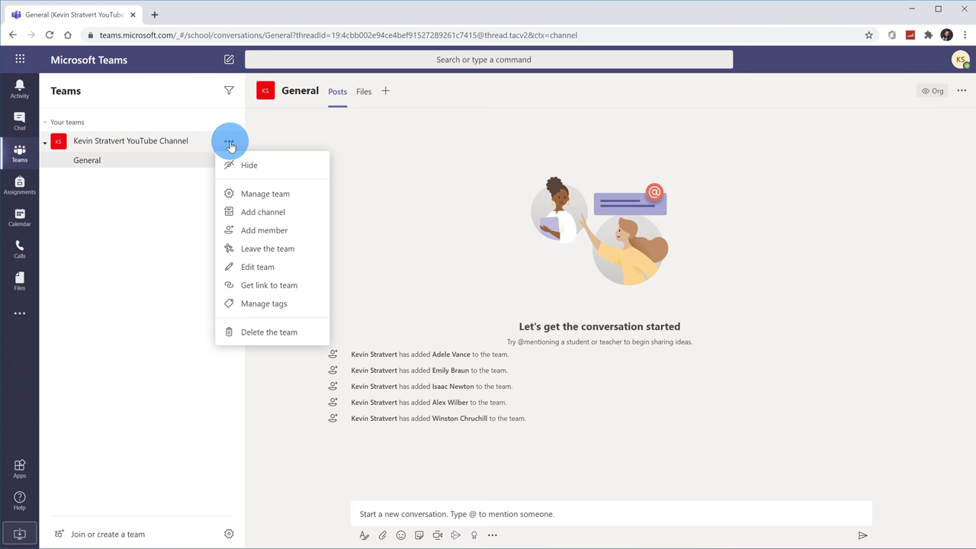
click(284, 193)
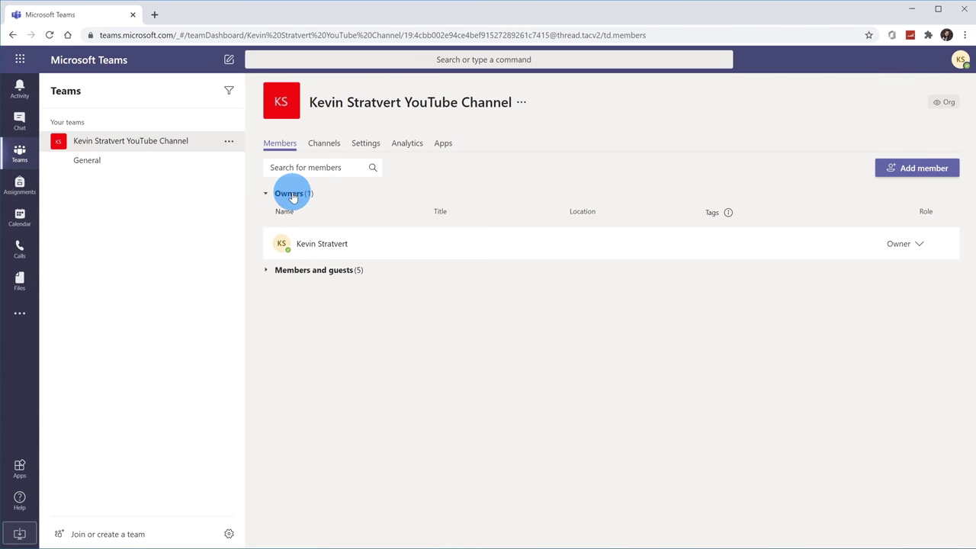
click(266, 272)
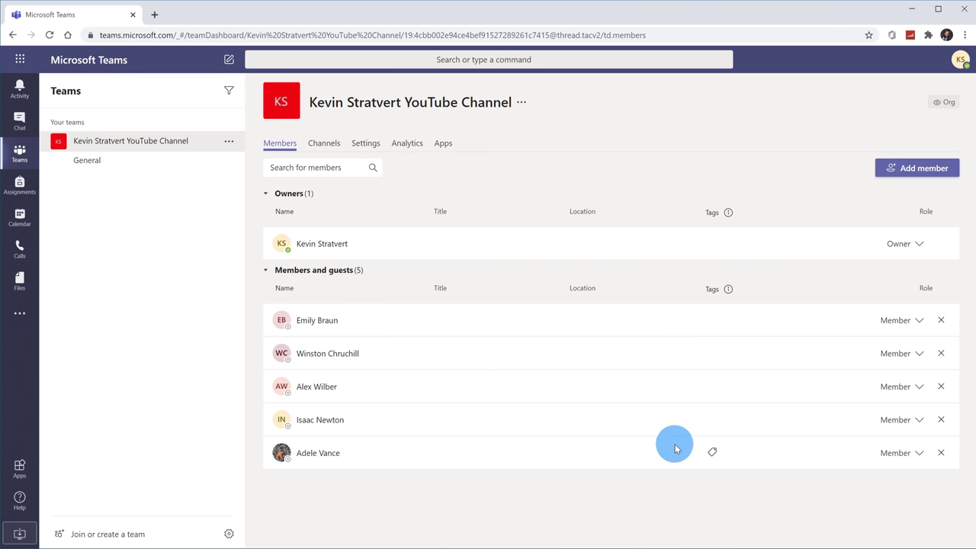
Step: Return to General, collapse the channel list, and open its Files library in SharePoint
click(176, 157)
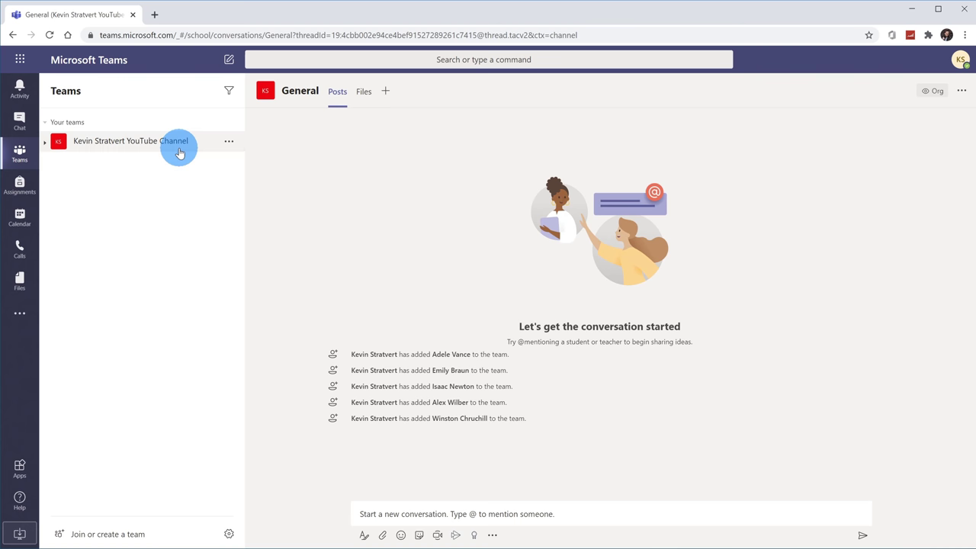
click(181, 148)
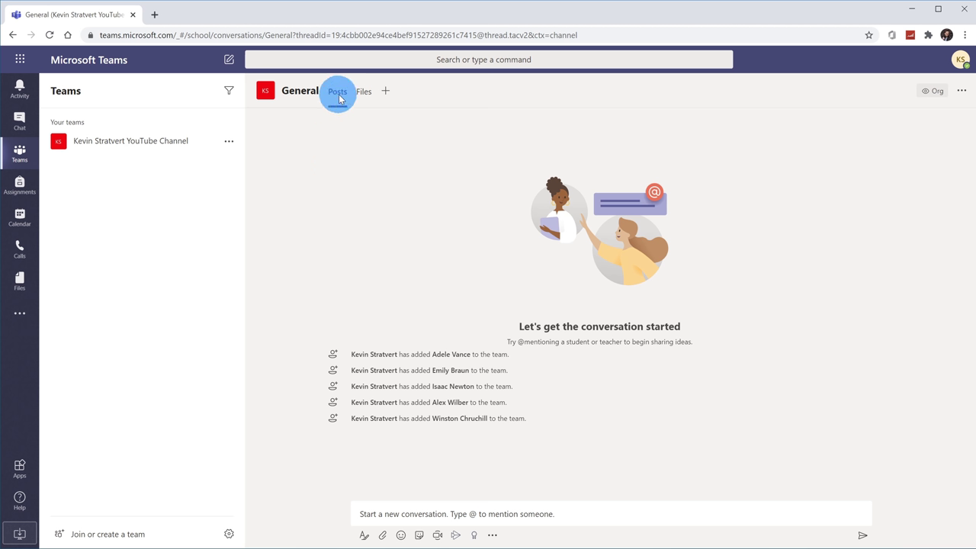
click(363, 92)
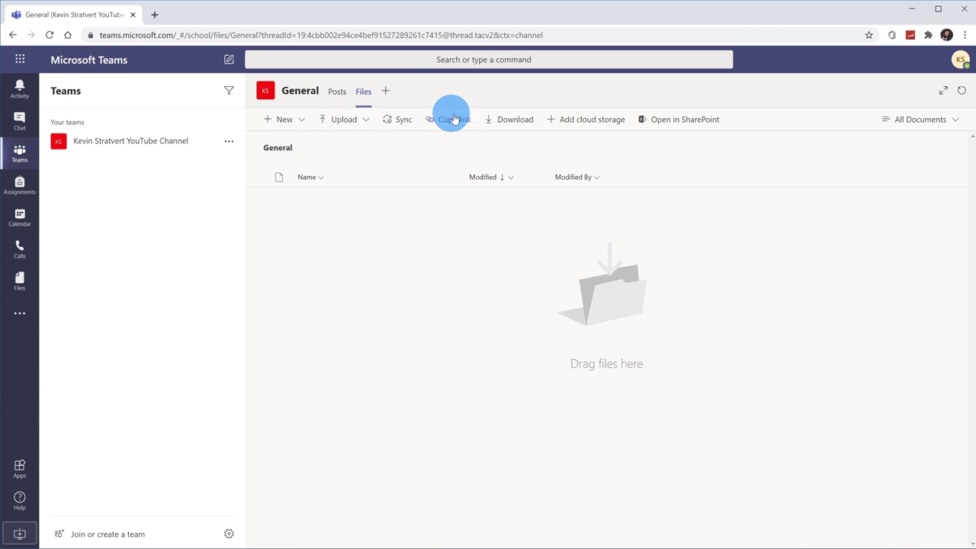
click(678, 122)
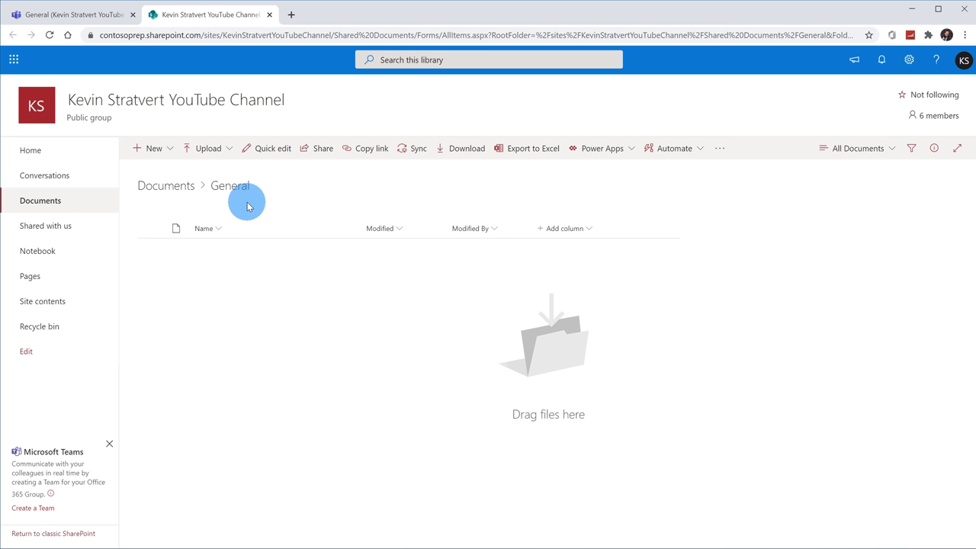
Step: Go to the team site's home page and choose New > App
click(86, 159)
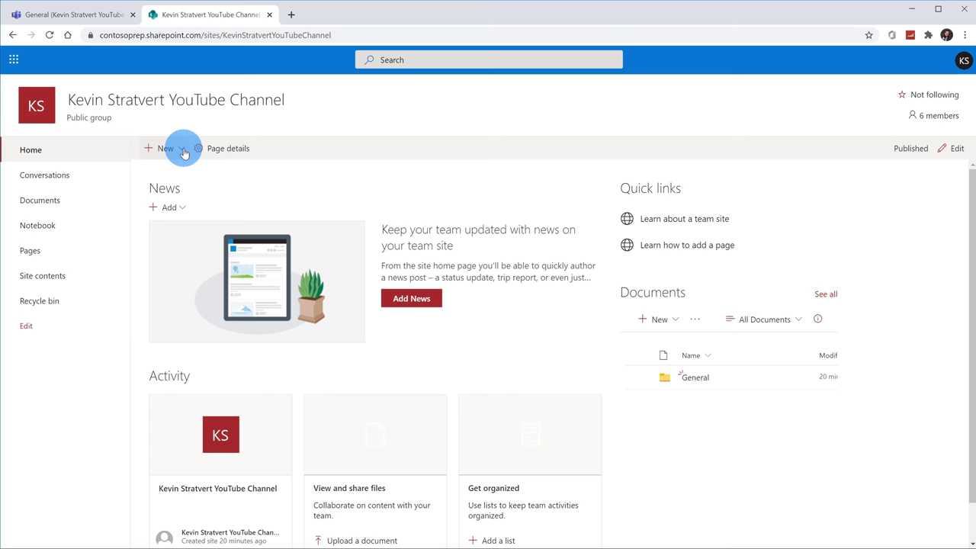
click(181, 149)
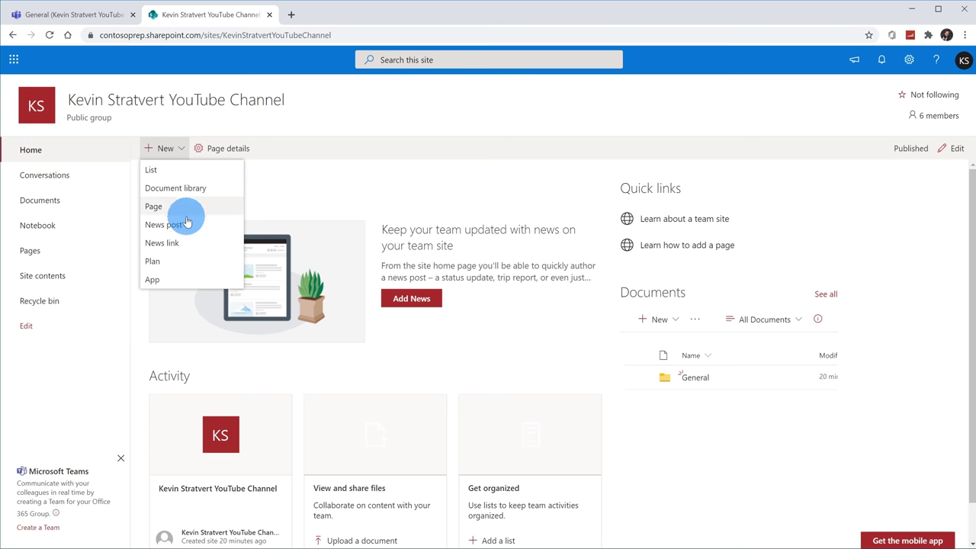
click(196, 287)
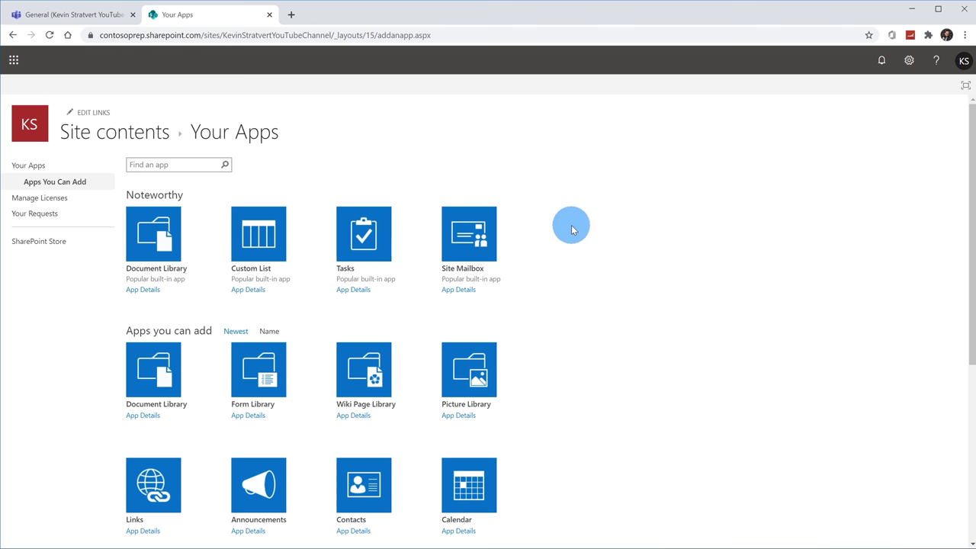
Step: Create a Calendar app named 'Calendar' on the team site
scroll(571, 229, down, 1)
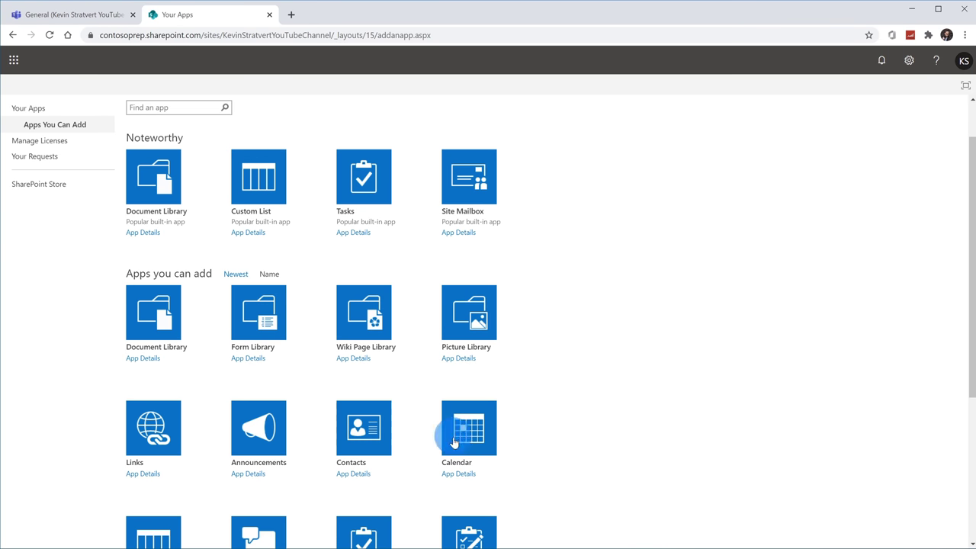
click(478, 442)
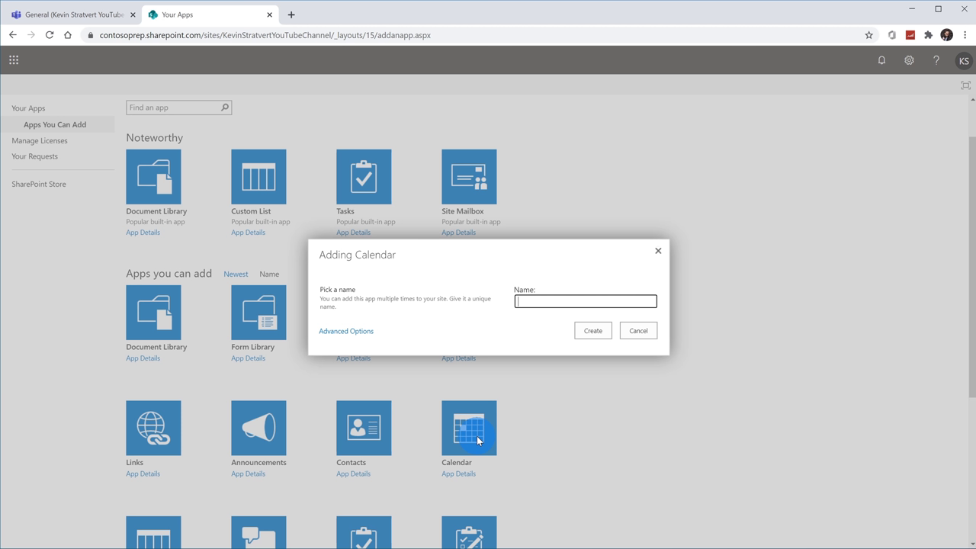
text(Calendar)
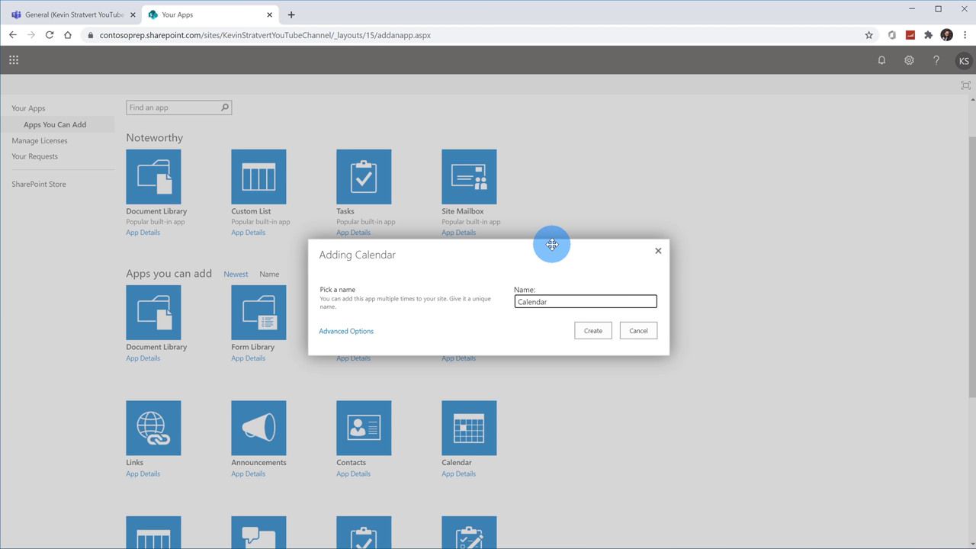
click(591, 334)
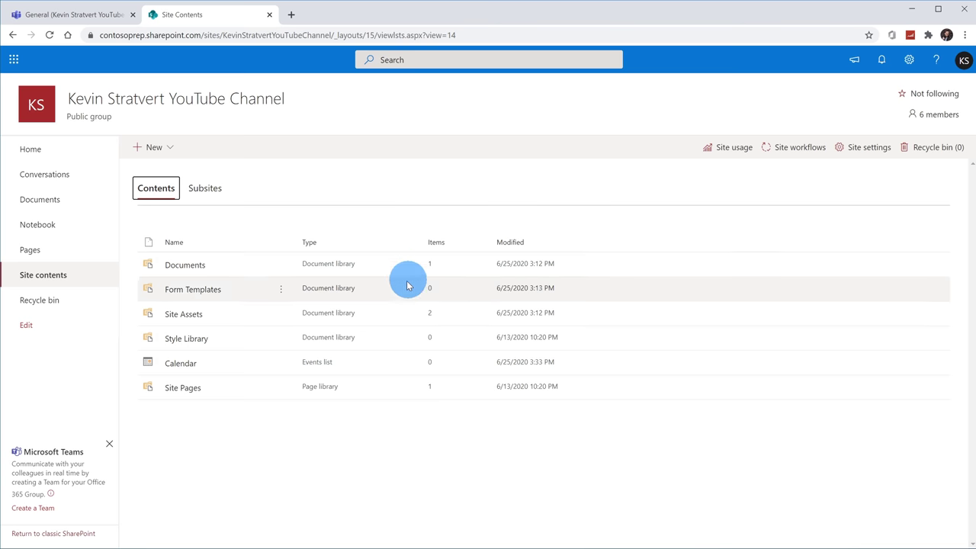
Step: Open the new Calendar and view its EVENTS and CALENDAR ribbon options
click(232, 369)
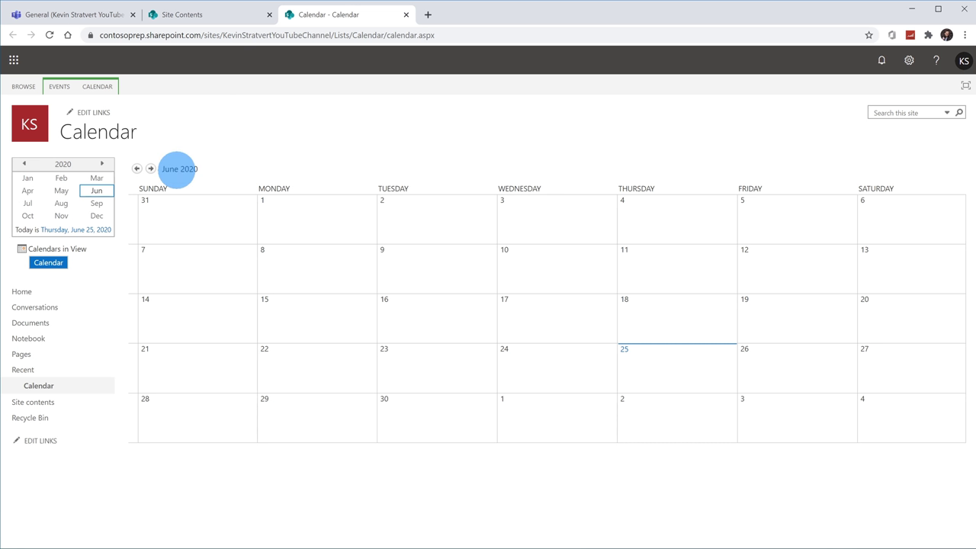
click(61, 90)
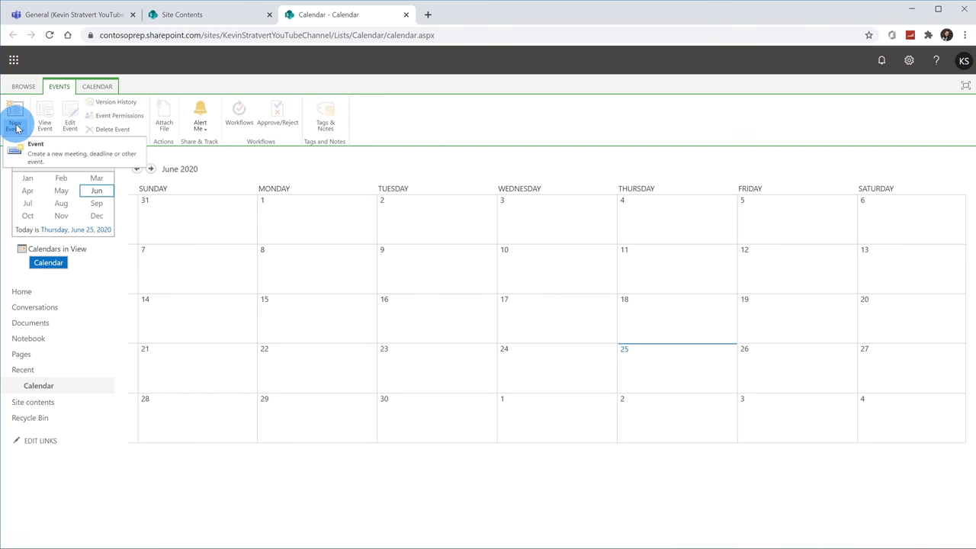
click(99, 86)
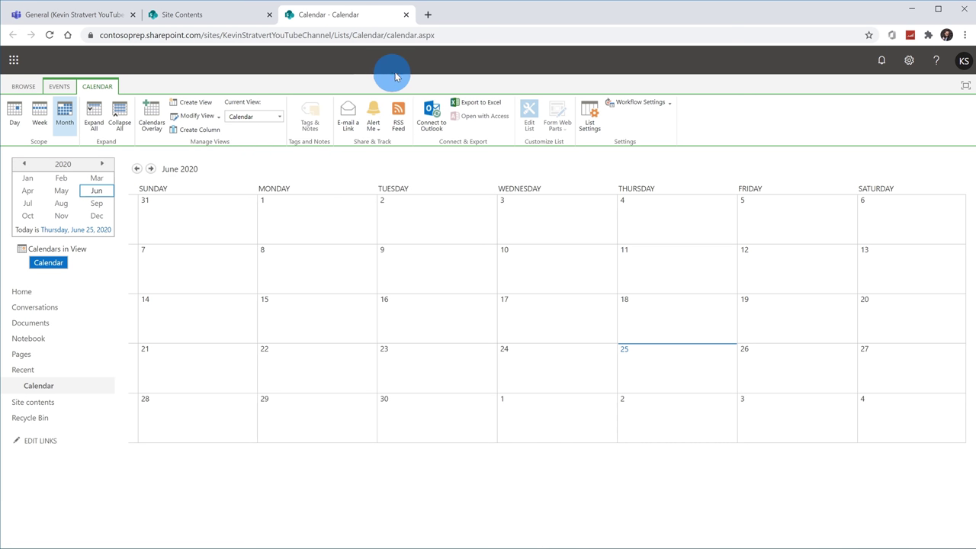
Step: Copy the calendar page's URL, then return to Teams and start adding a tab to General
click(446, 35)
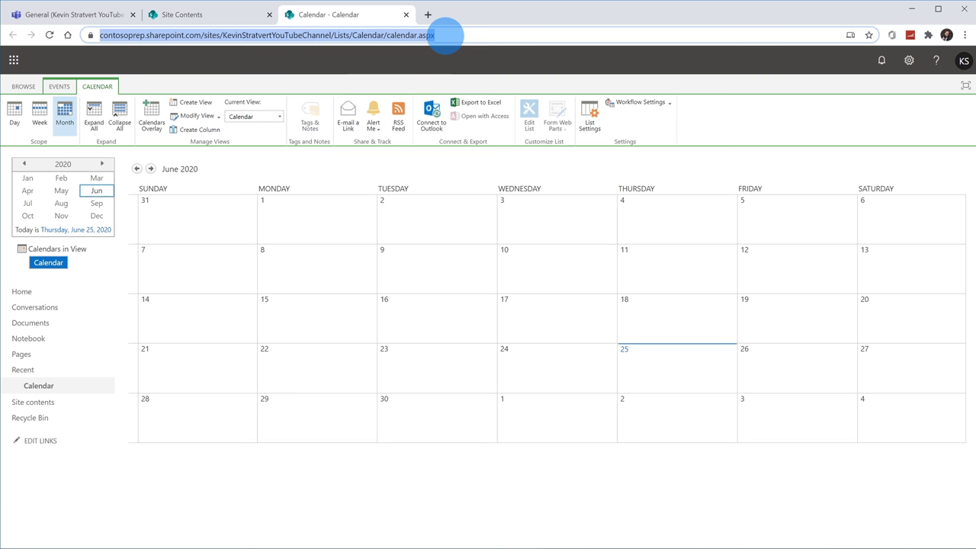
right_click(446, 36)
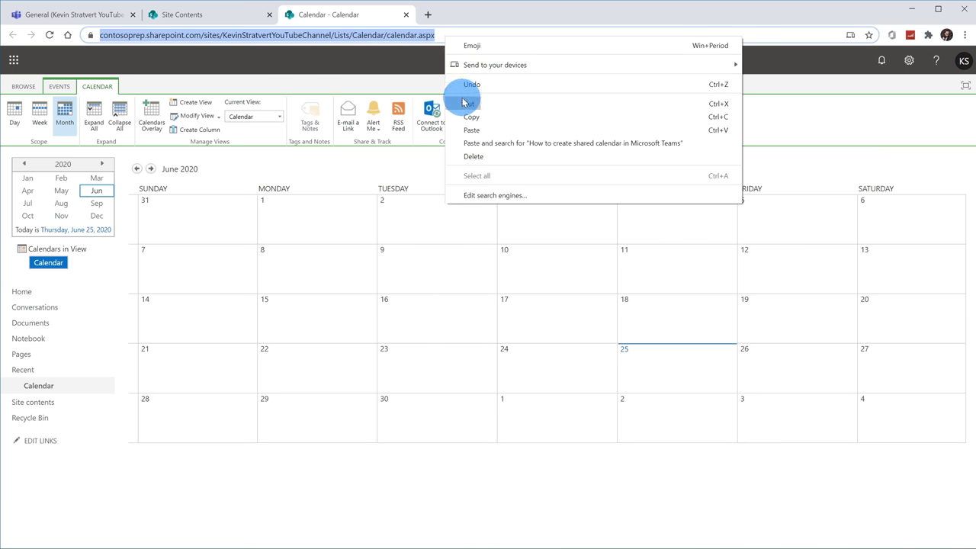
click(472, 119)
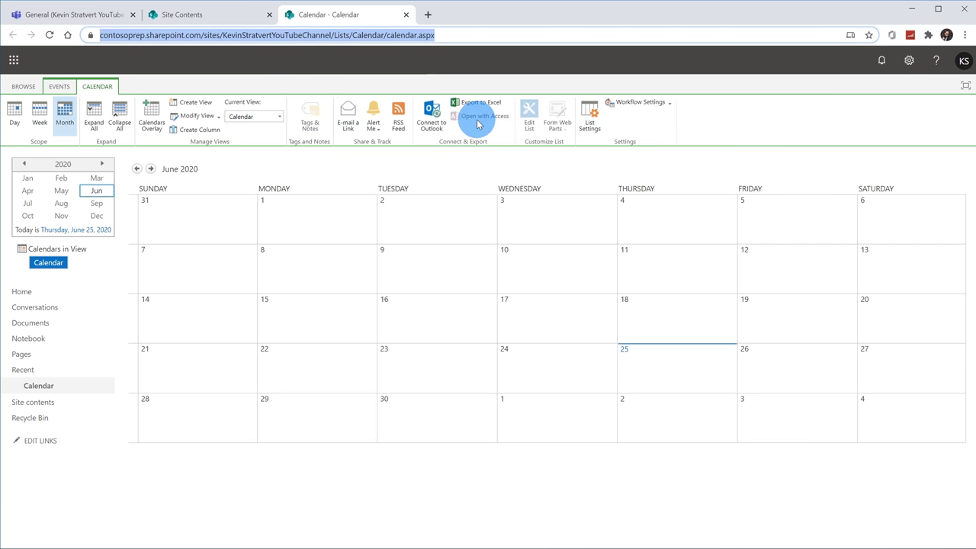
click(100, 21)
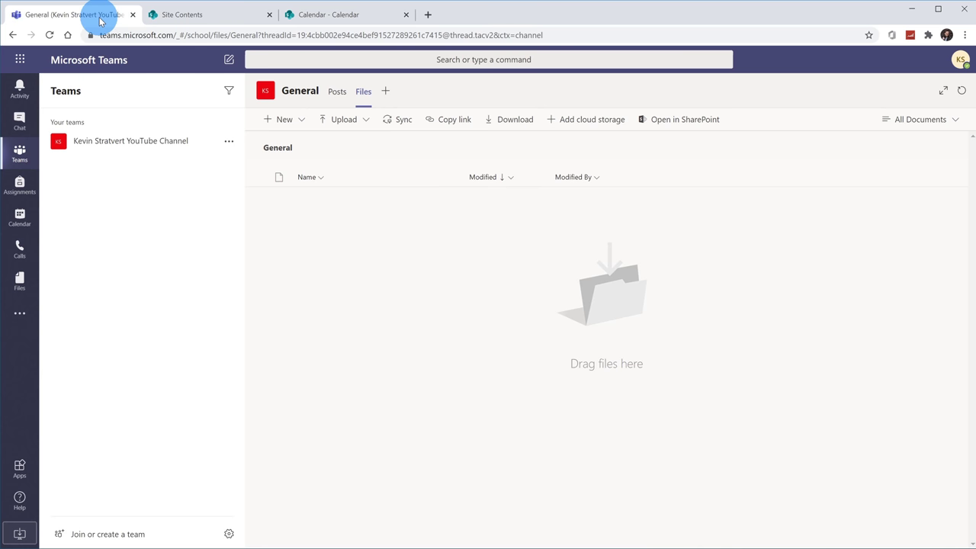
click(386, 93)
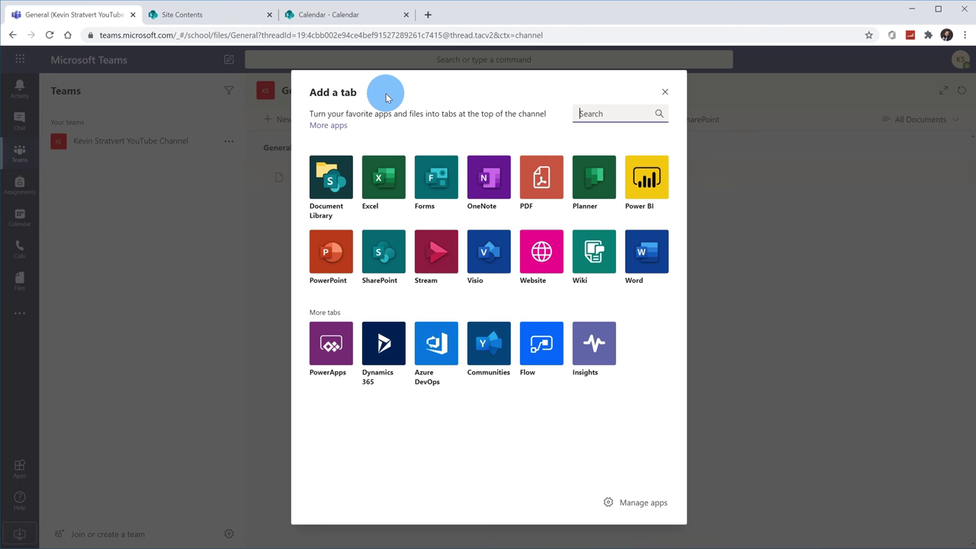
Step: Save a Website tab named 'Calendar' pointing to the pasted SharePoint calendar URL
click(545, 260)
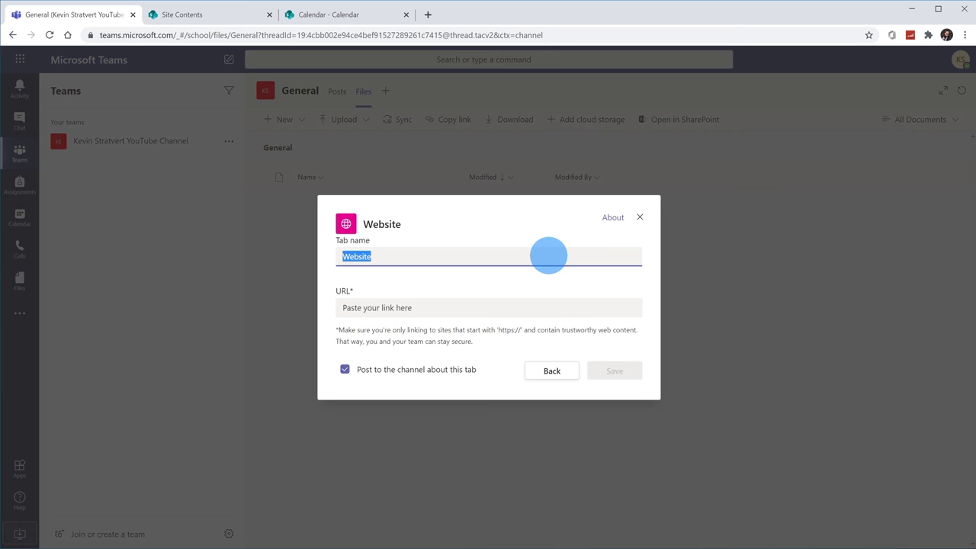
click(404, 307)
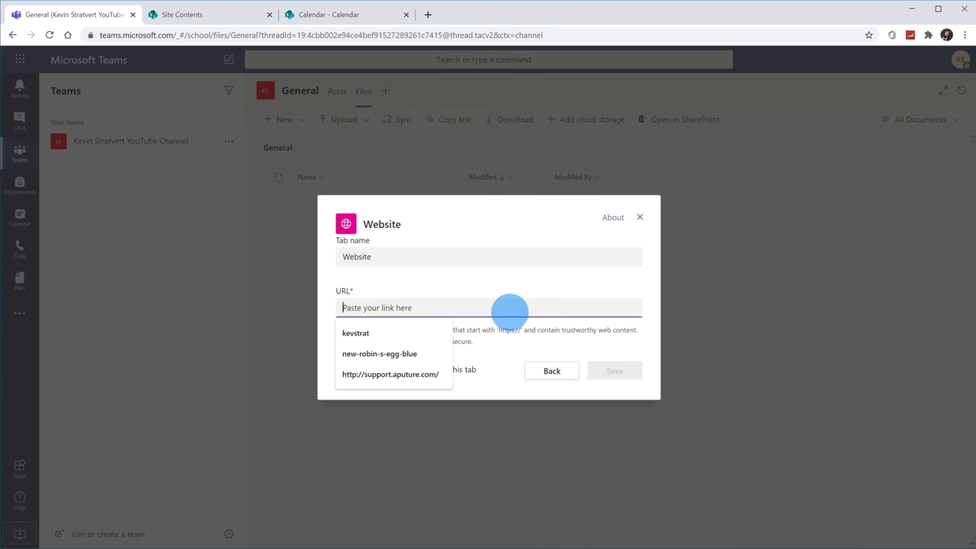
key(ctrl+v)
double_click(398, 256)
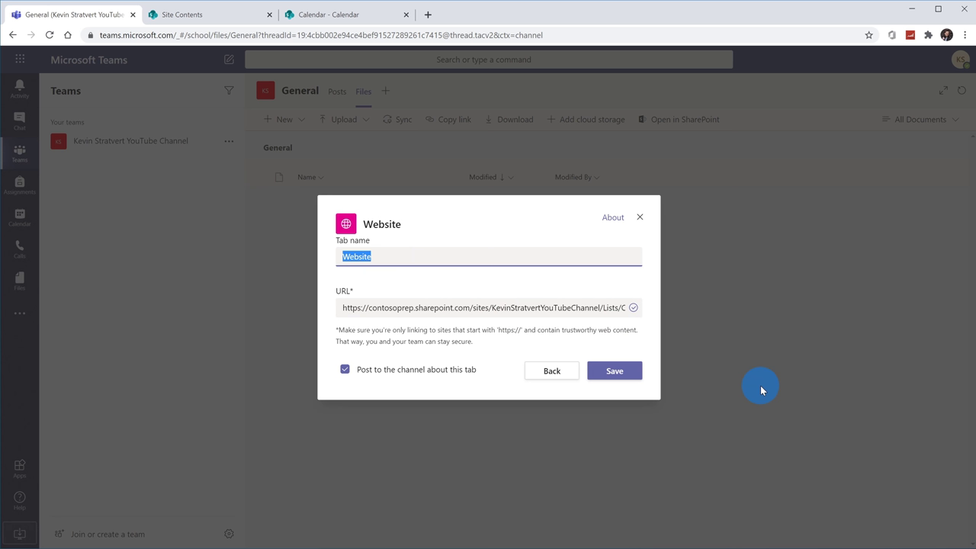
text(Calendar)
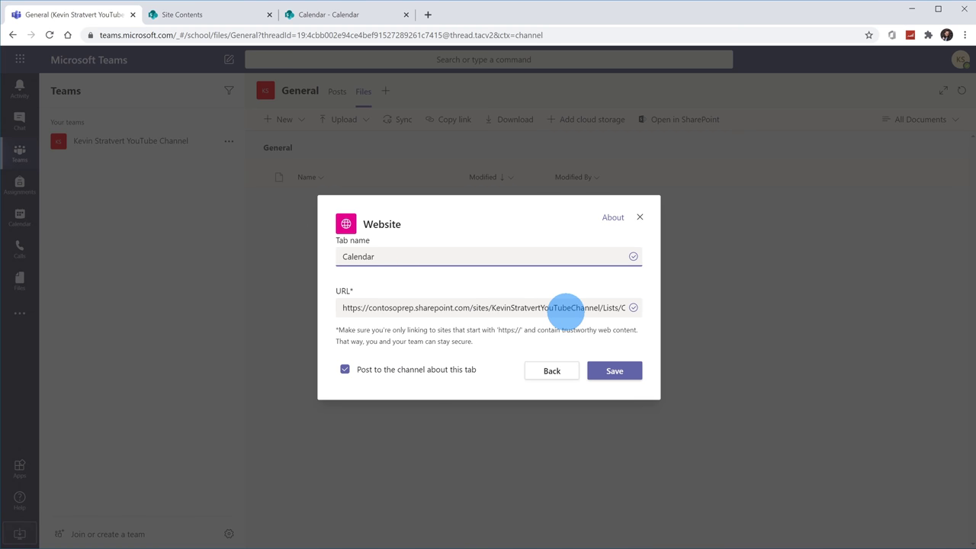
click(623, 374)
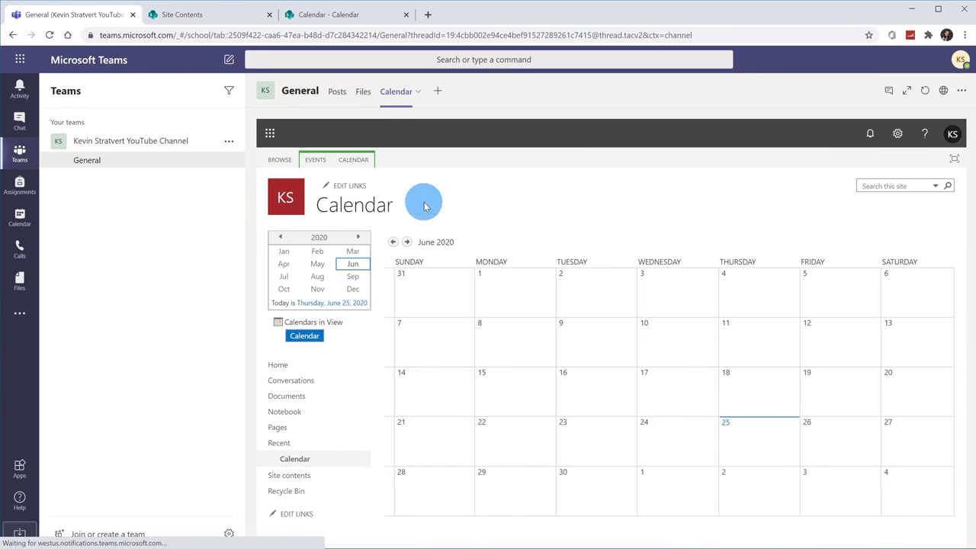
click(332, 94)
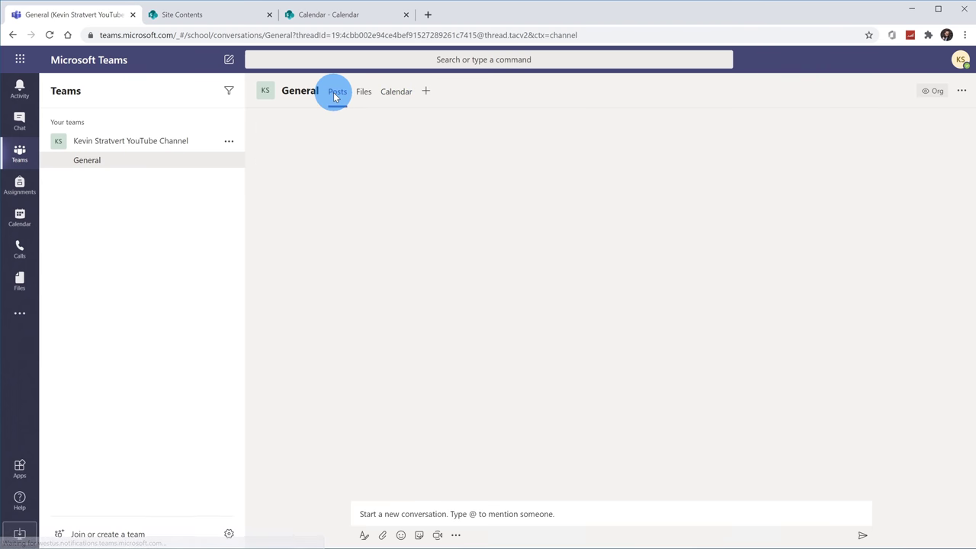
click(347, 97)
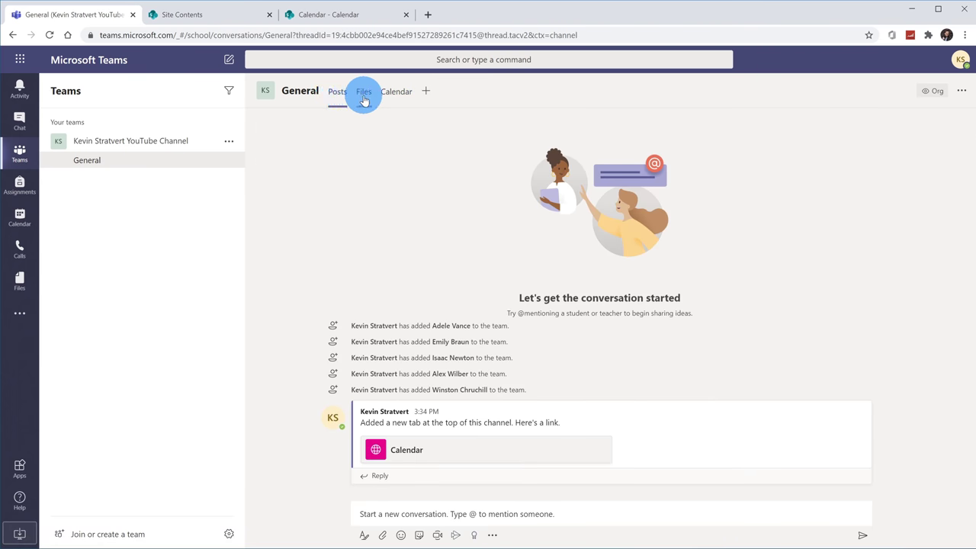
click(337, 93)
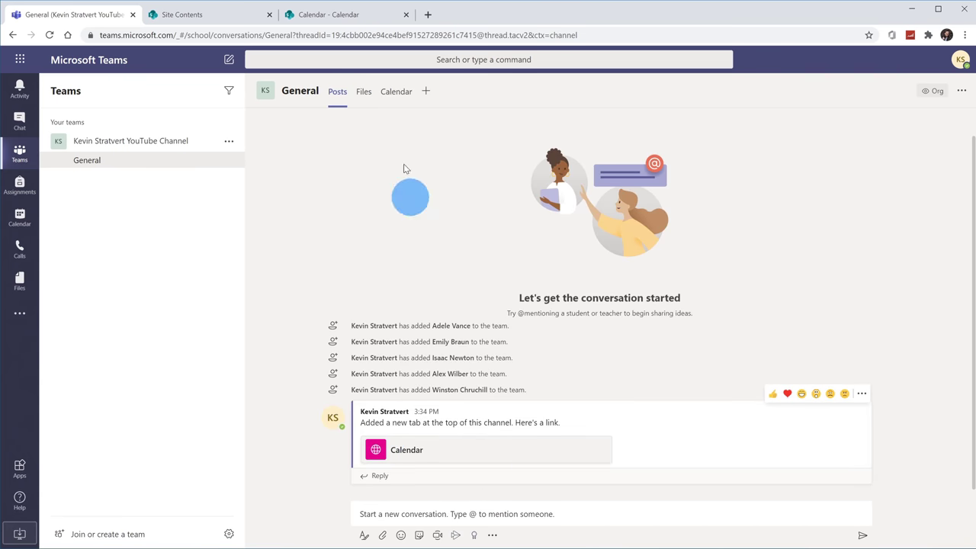
click(363, 93)
click(393, 95)
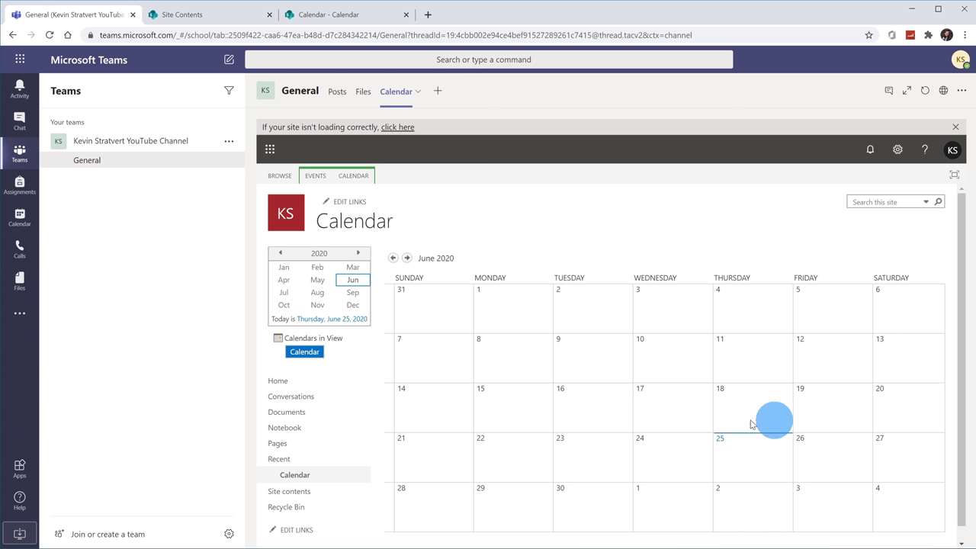
click(749, 473)
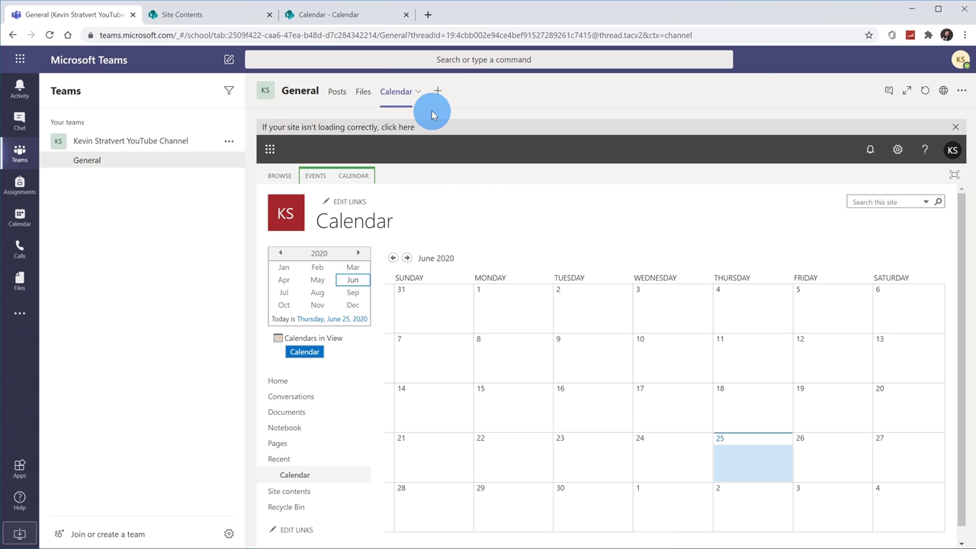
Step: From the SharePoint calendar page, choose Calendar > Connect to Outlook and allow Outlook to open
click(357, 18)
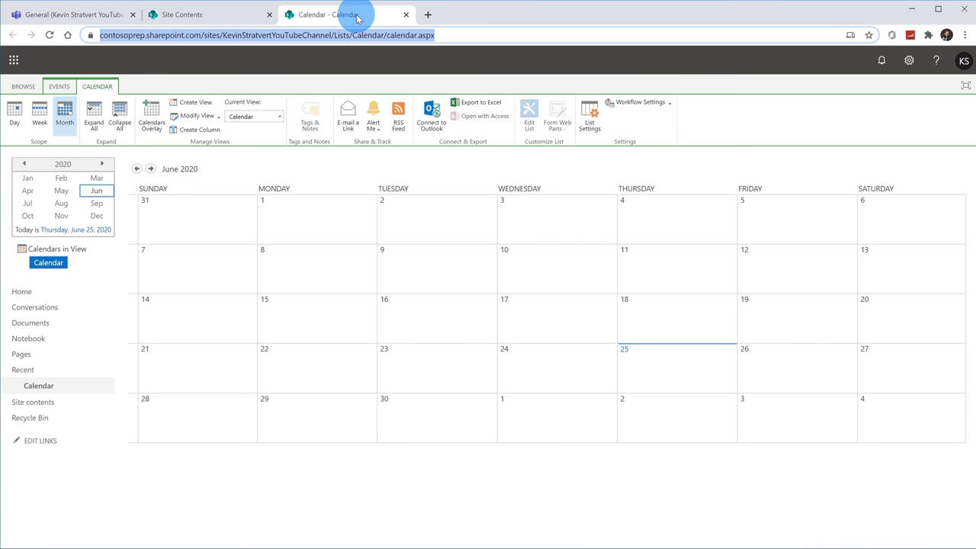
click(100, 89)
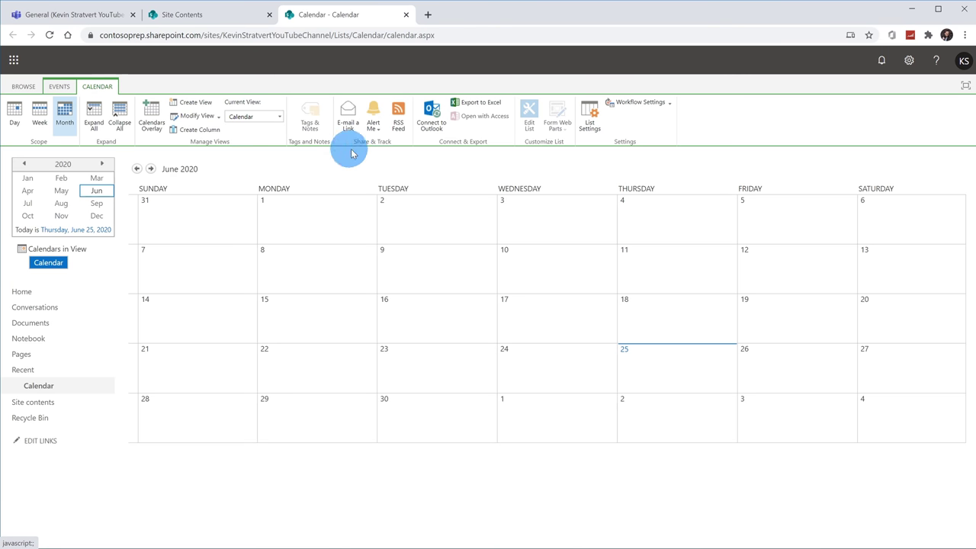
click(439, 129)
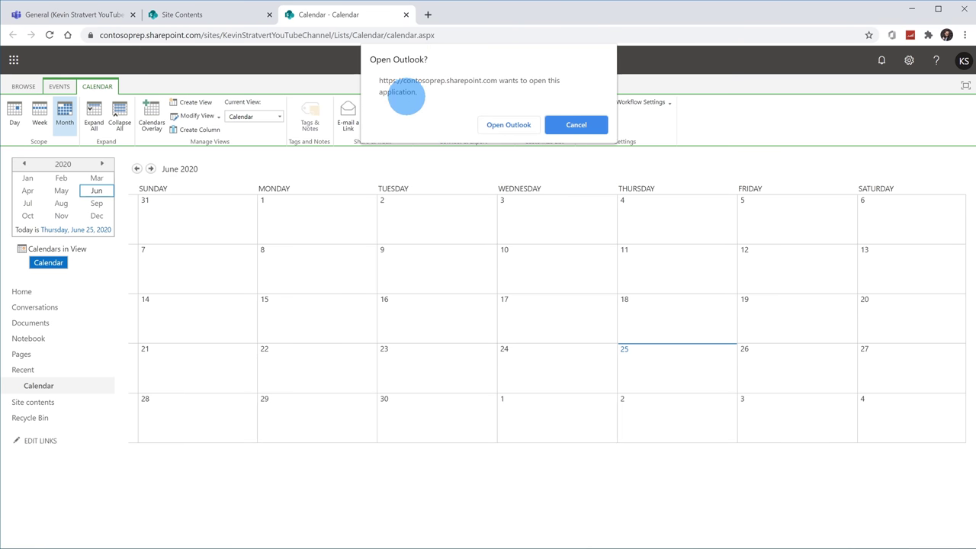
click(515, 126)
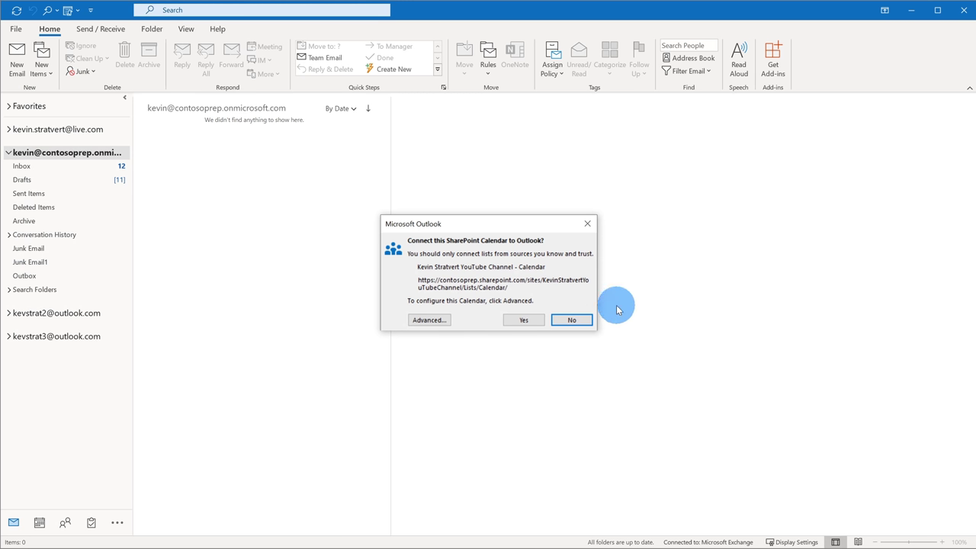
Step: Confirm connecting the calendar, then show it alone without the personal mailbox calendar
click(530, 320)
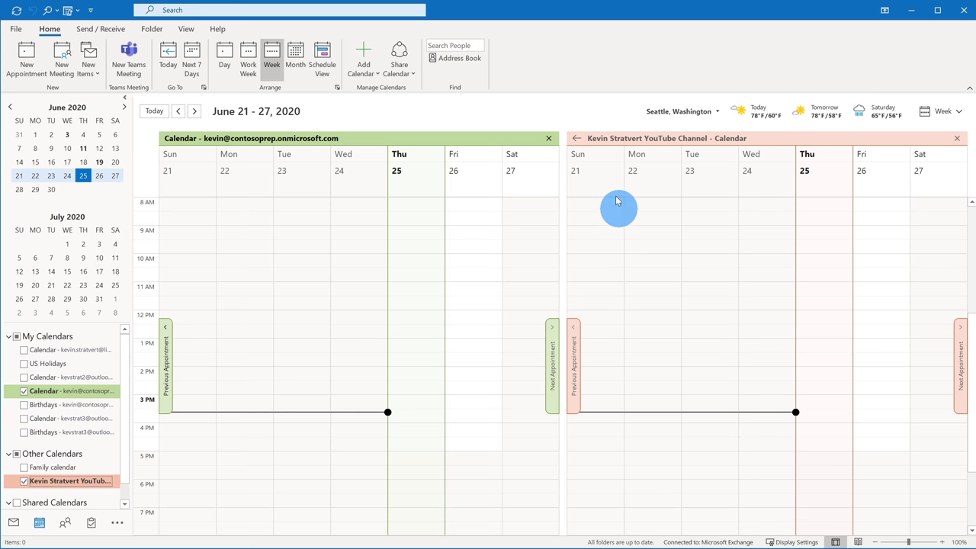
click(624, 140)
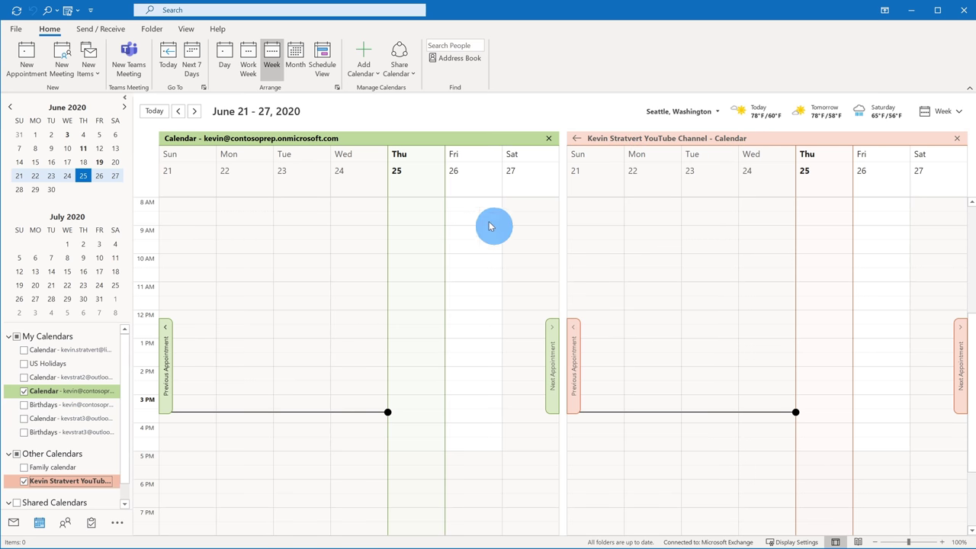
click(545, 137)
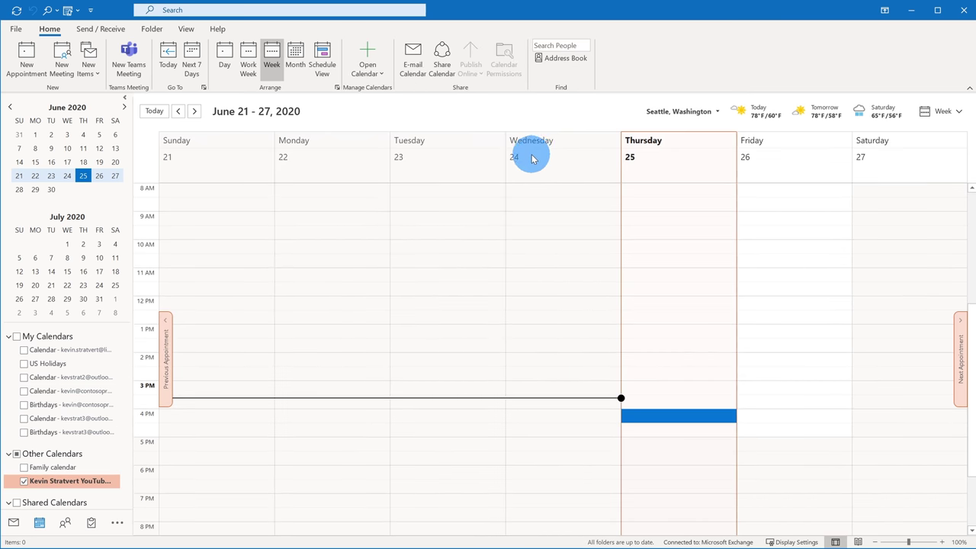
Step: Select Thursday 1–3 PM, then dismiss its menu without creating anything
scroll(476, 342, up, 1)
scroll(477, 345, down, 1)
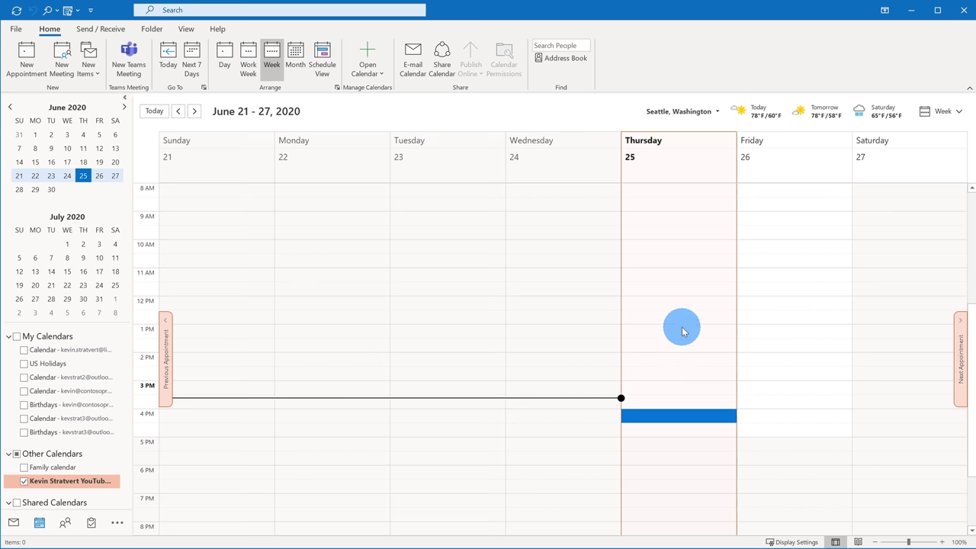
drag(683, 331, 689, 379)
right_click(689, 380)
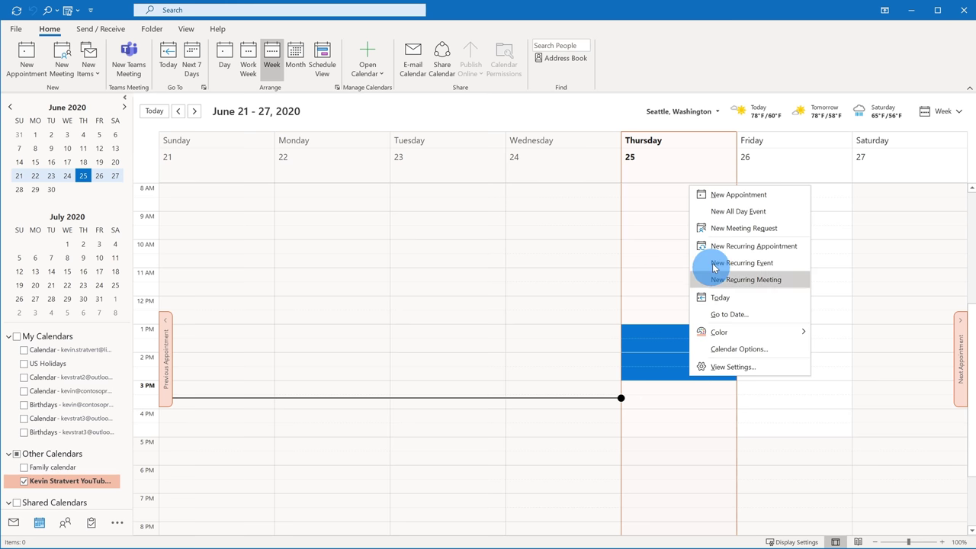
click(686, 420)
Step: Create a new appointment on Friday, June 26, from 1 to 2:30 PM
drag(769, 334, 771, 362)
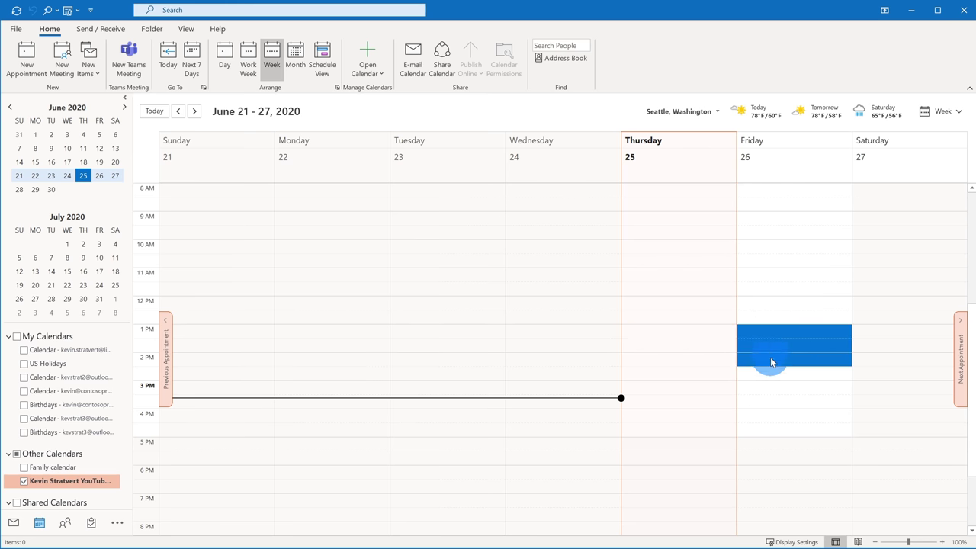
right_click(775, 355)
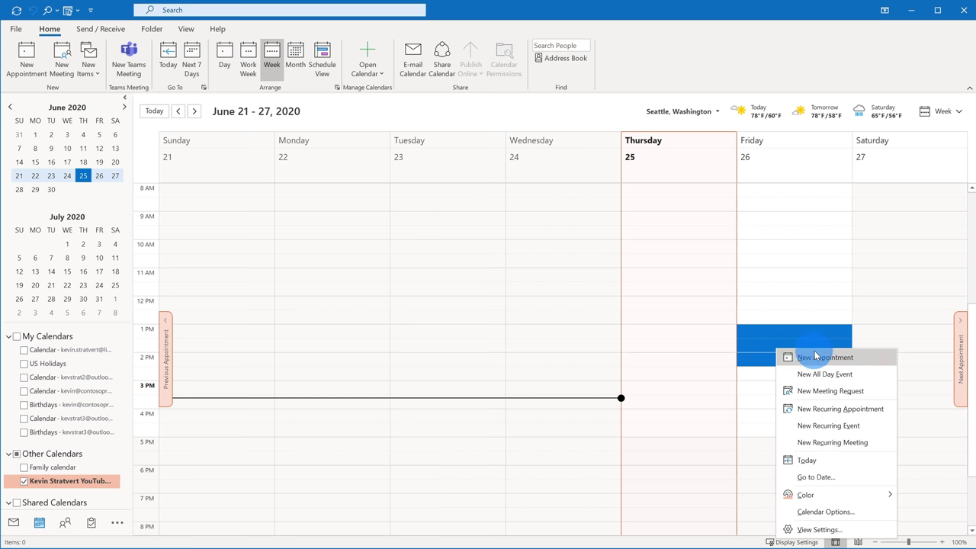
click(808, 353)
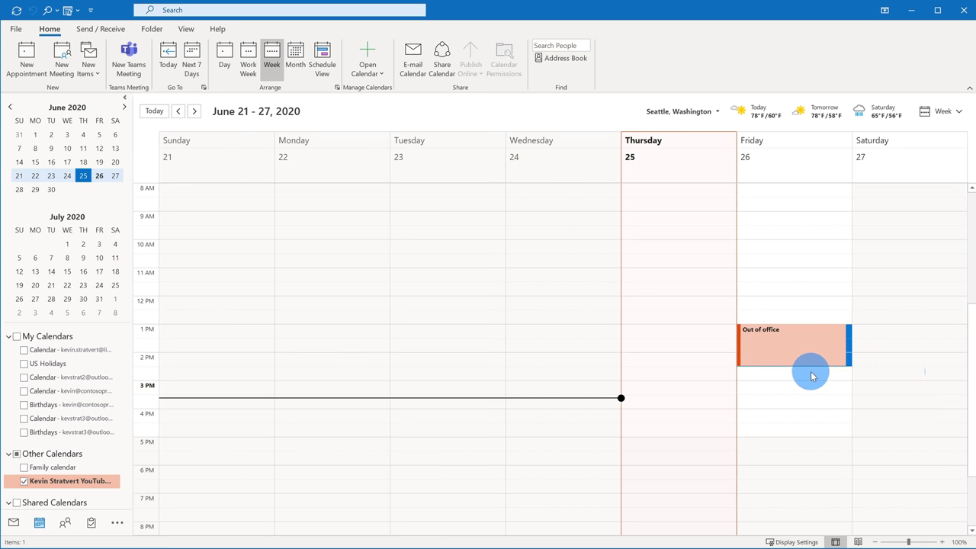